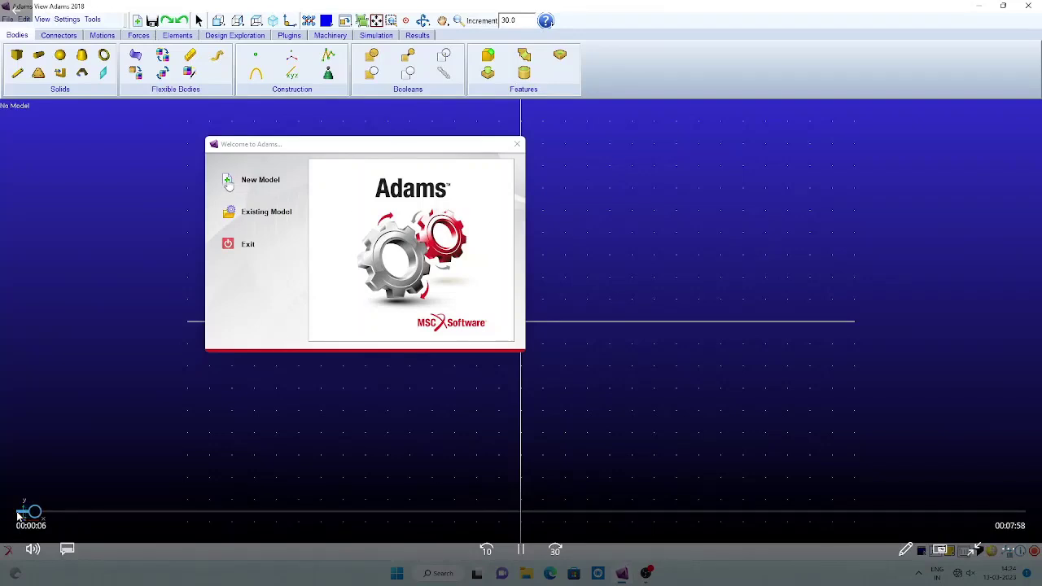
Create a new model named COMPOUND_GEAR with Earth Normal gravity and MMKS units
left_click(228, 182)
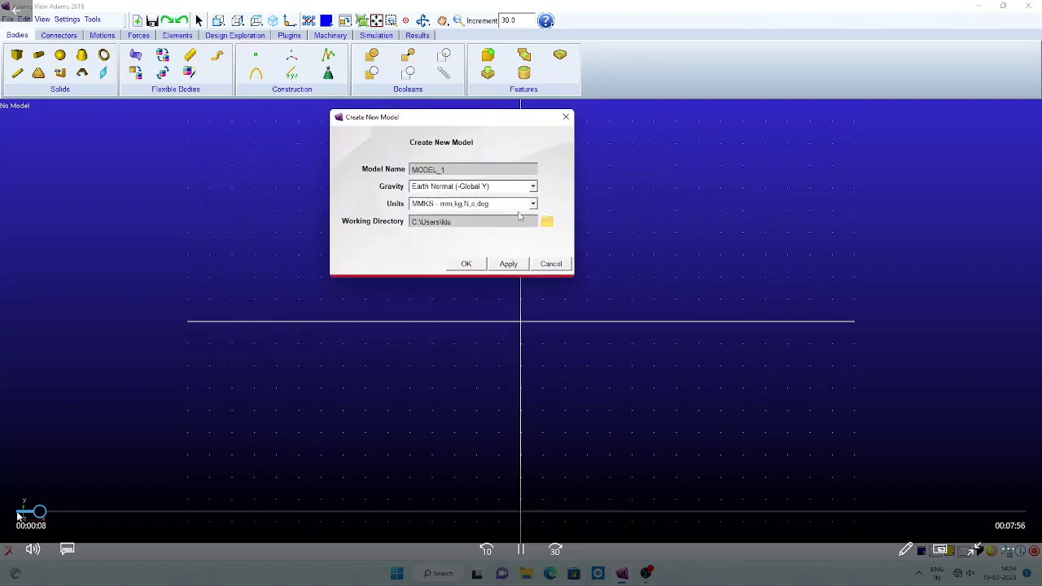
left_click_drag(444, 169, 338, 172)
type("COMPOUND_")
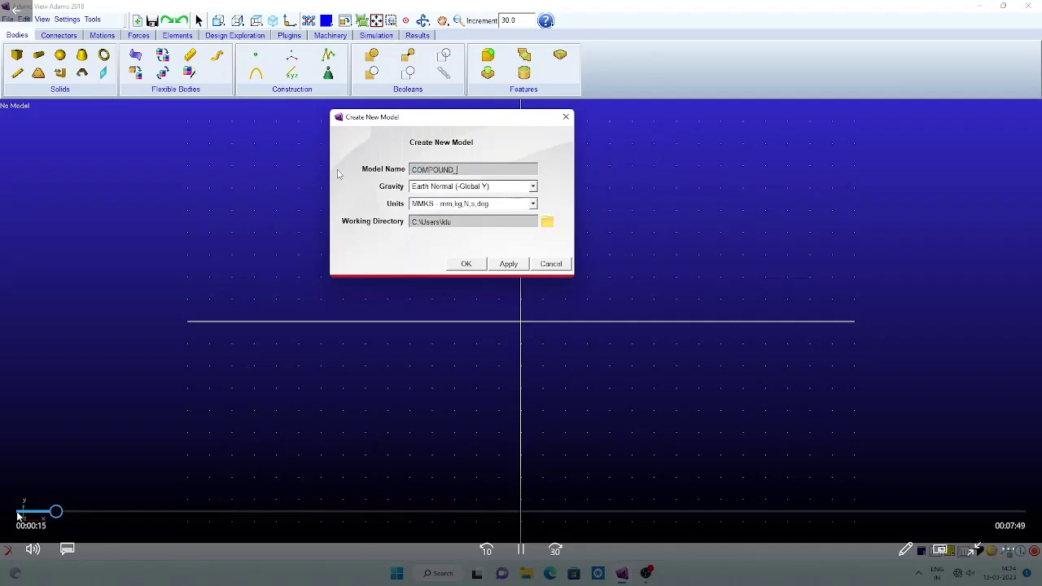
type("C")
left_click(475, 265)
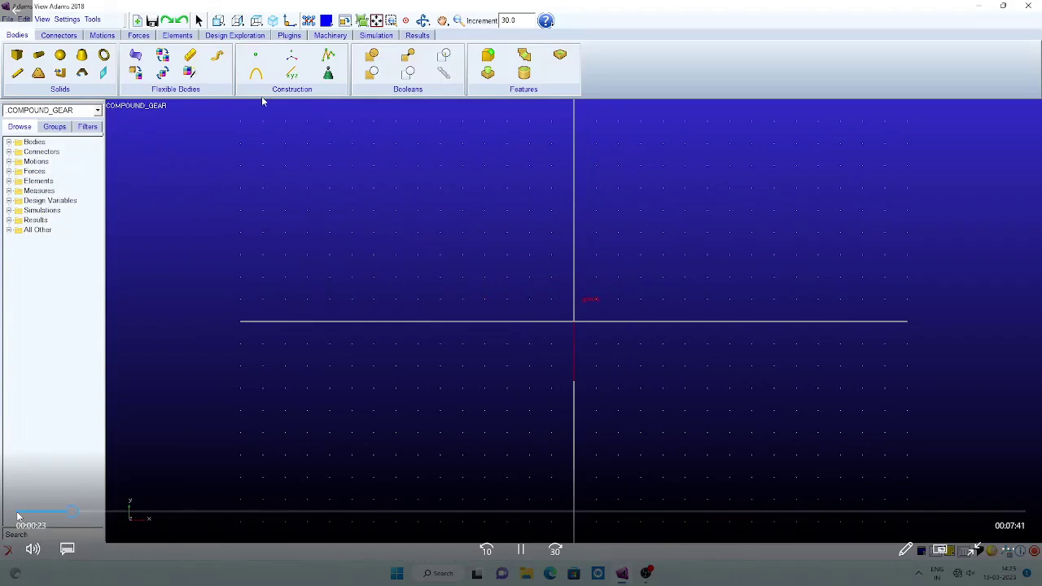
Add six ground construction points, POINT_1 to POINT_6, in the Point Table
left_click(255, 55)
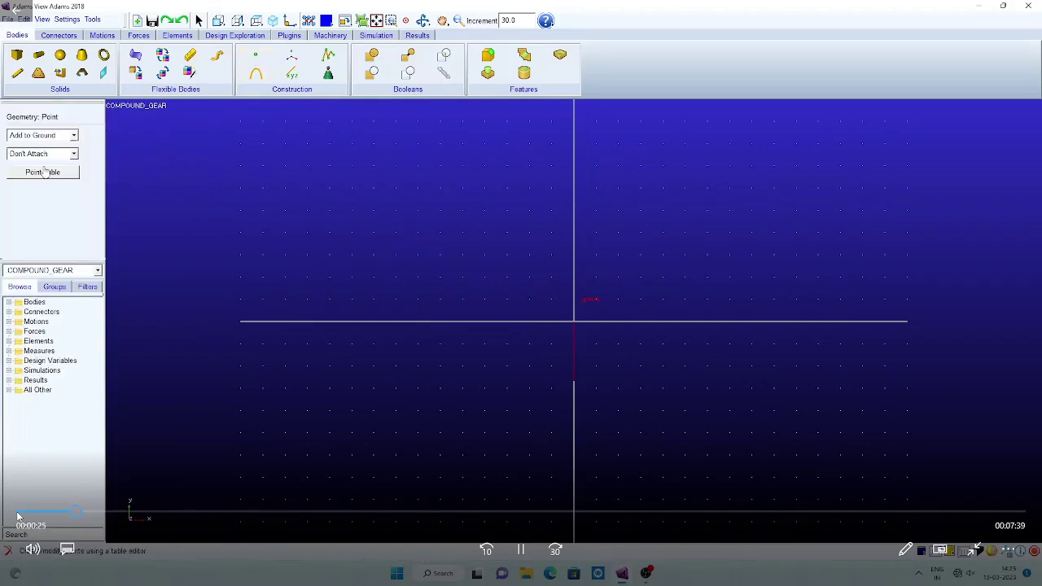
left_click(43, 172)
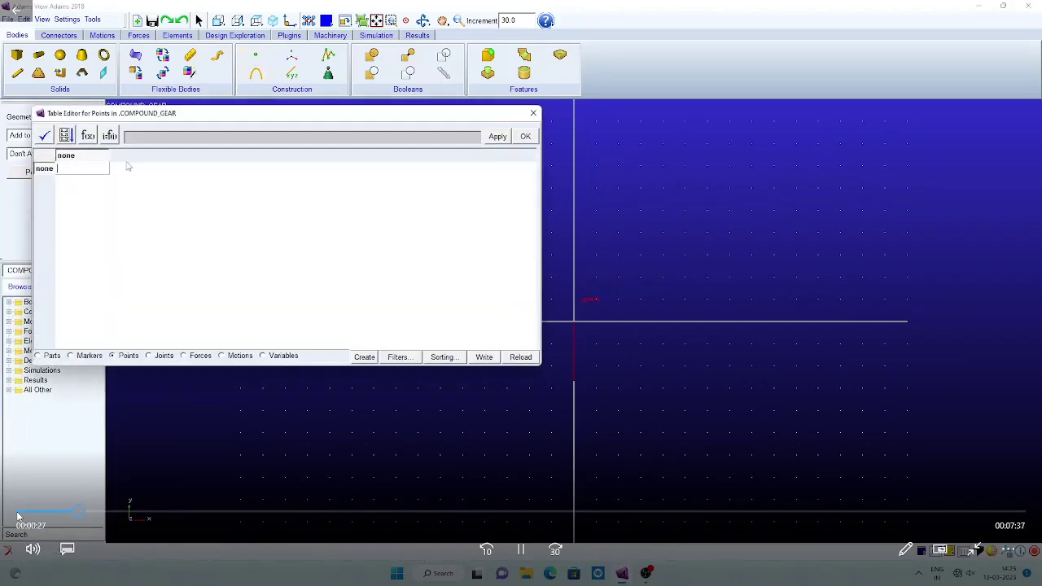
left_click(360, 359)
left_click(361, 359)
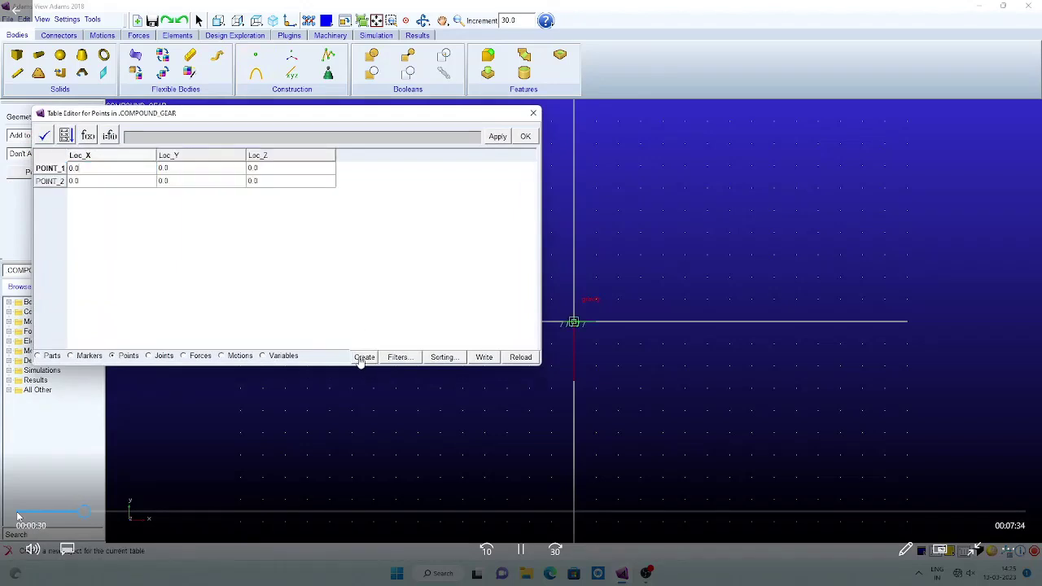
left_click(361, 359)
left_click(361, 359)
left_click(361, 359)
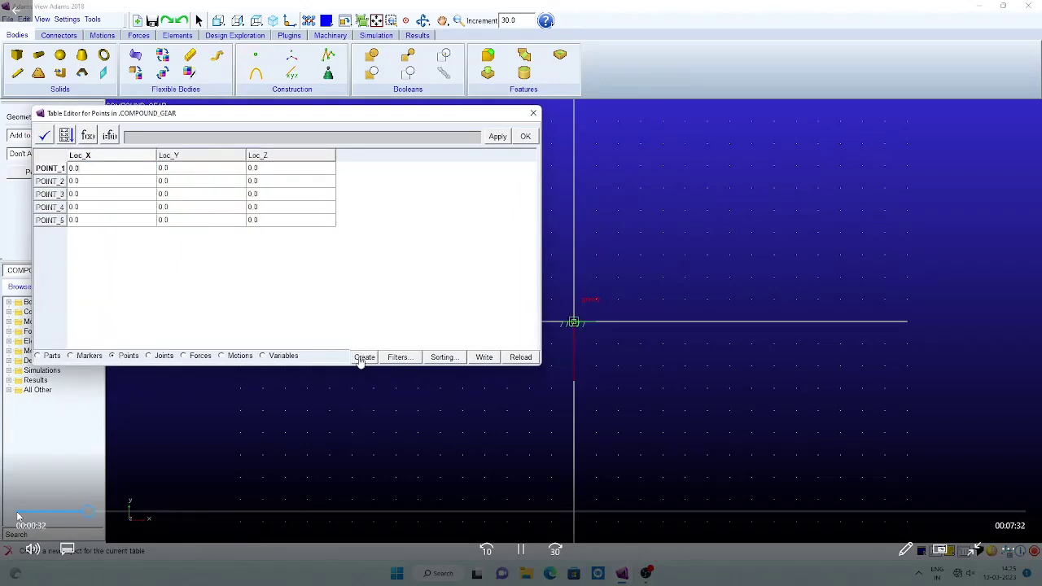
left_click(361, 359)
Set POINT_1 and POINT_2 Z to 100 and -100, and POINT_3/POINT_4 to X 48, Z 100/-100
left_click(275, 169)
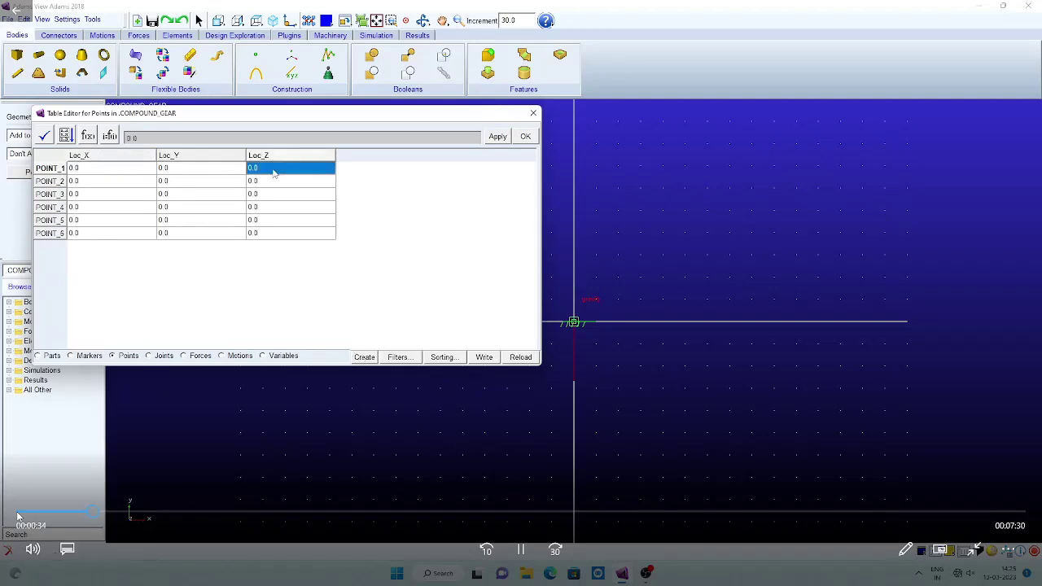
type("100")
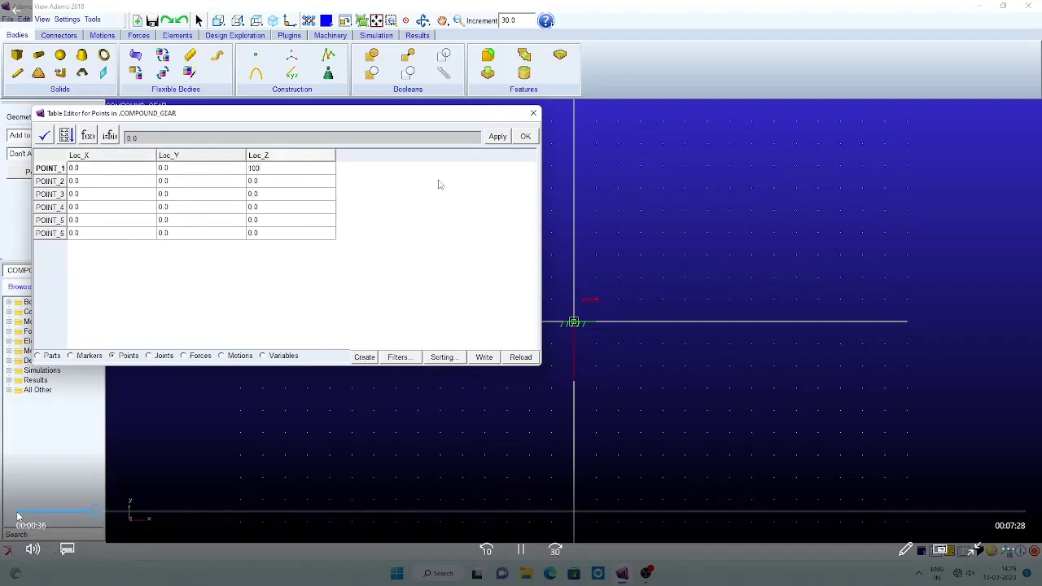
left_click(274, 184)
type("-1")
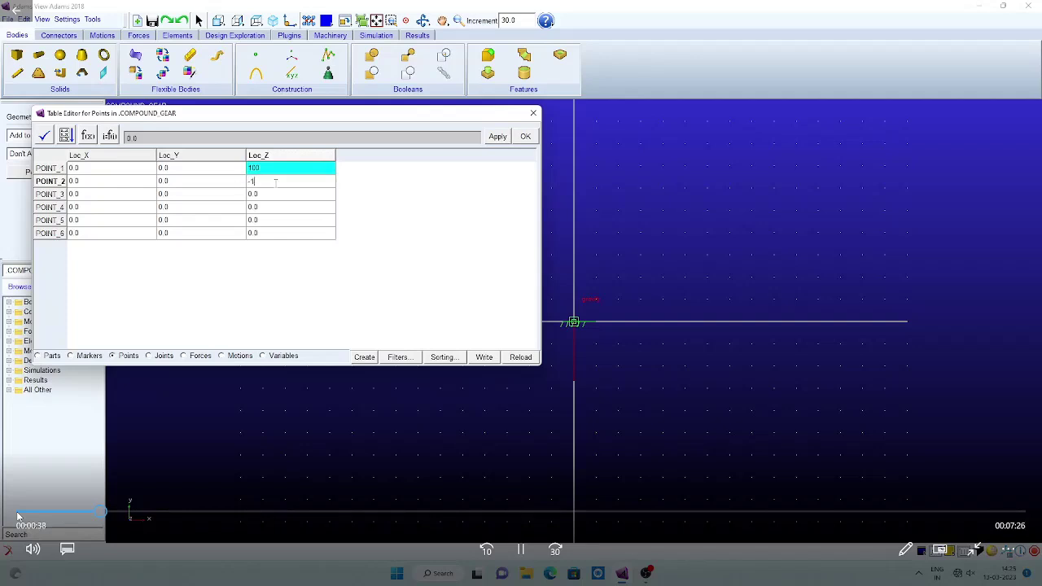
type("00")
left_click(121, 197)
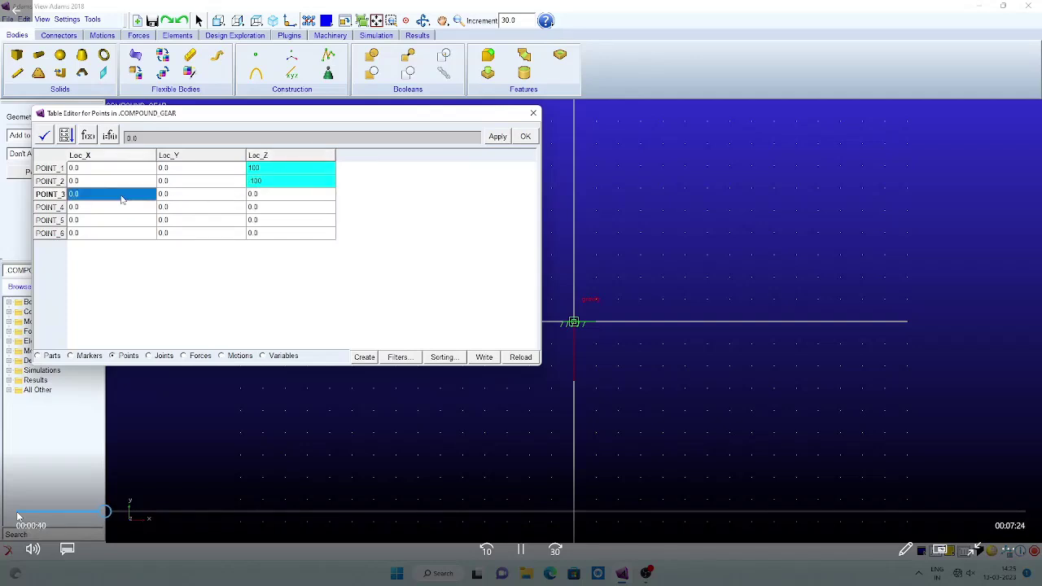
type("48")
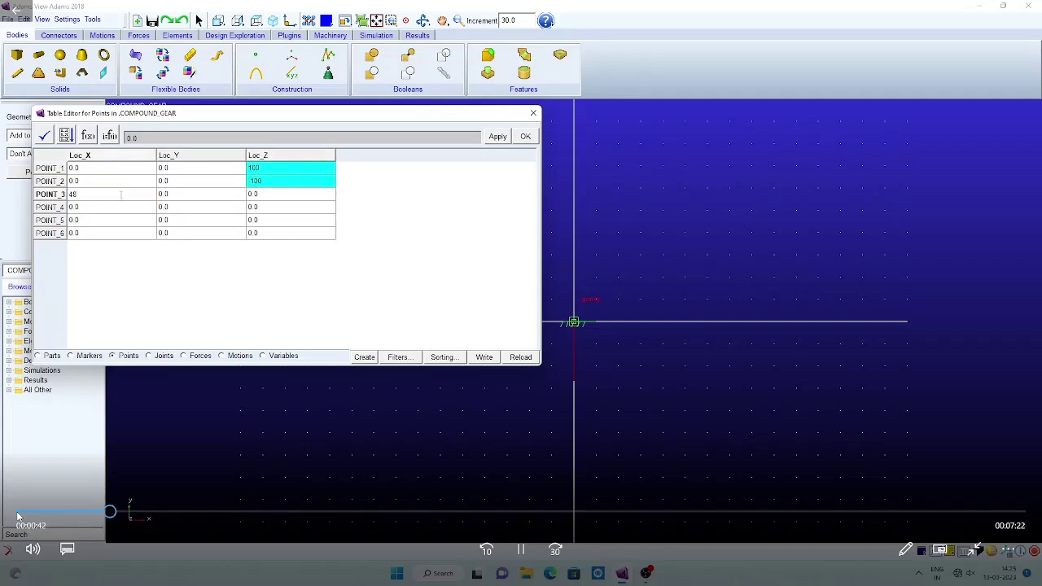
left_click(271, 198)
type("10")
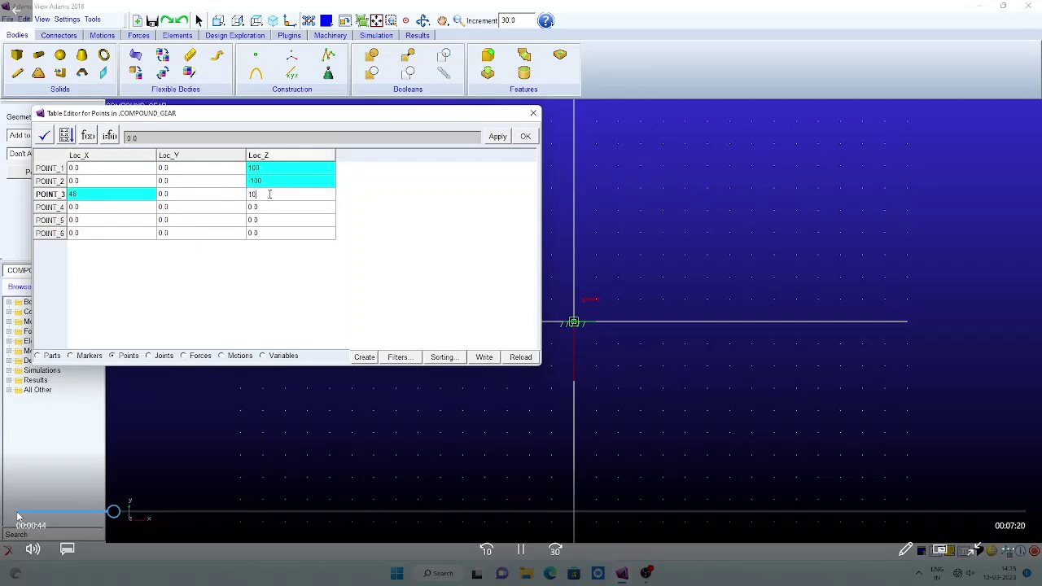
type("0")
left_click(123, 211)
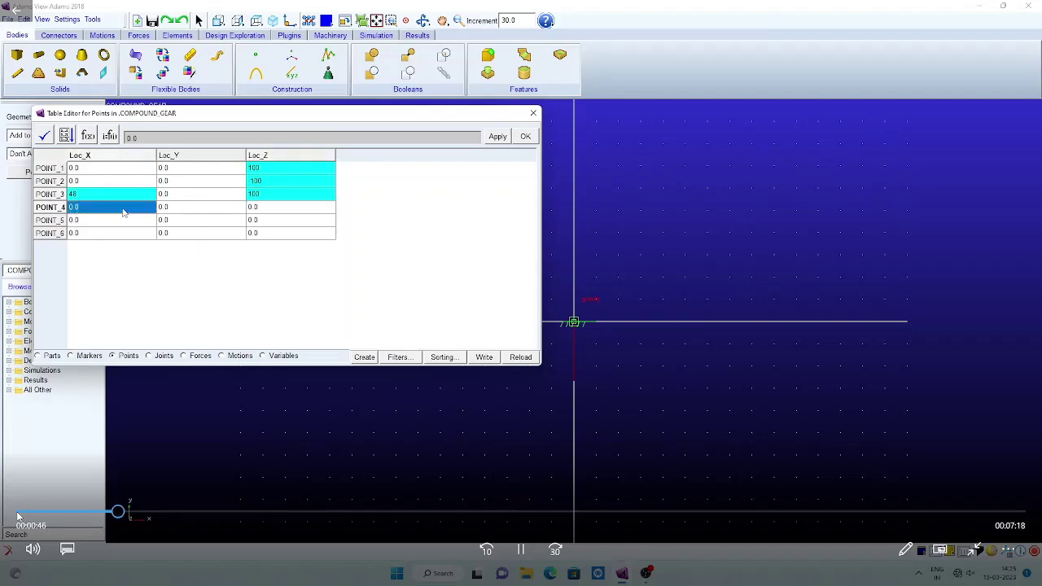
type("48")
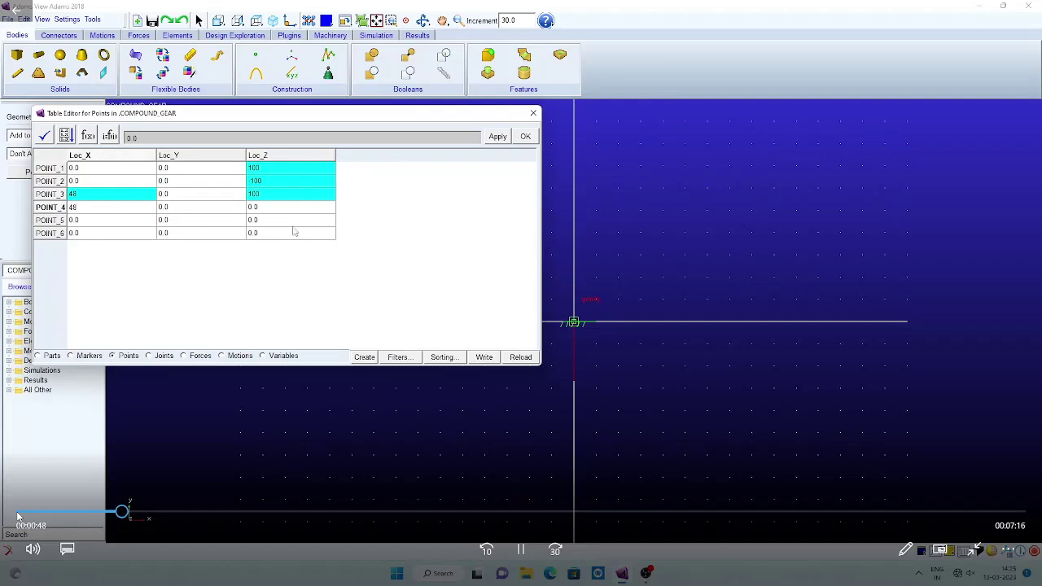
left_click(289, 209)
type("-1")
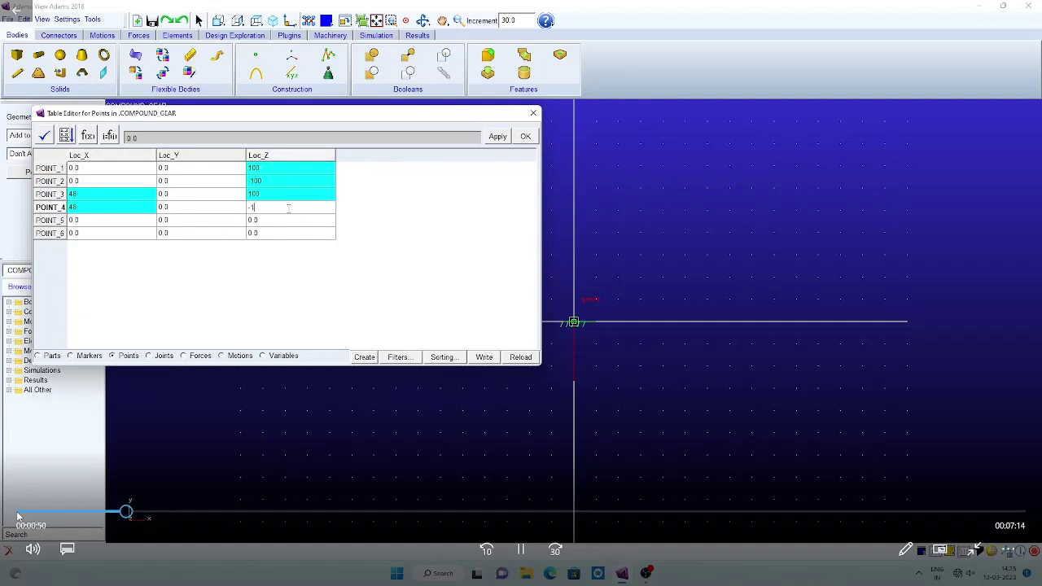
type("00")
Give POINT_5 and POINT_6 X 104 with Z 100 and -100 respectively
left_click(79, 224)
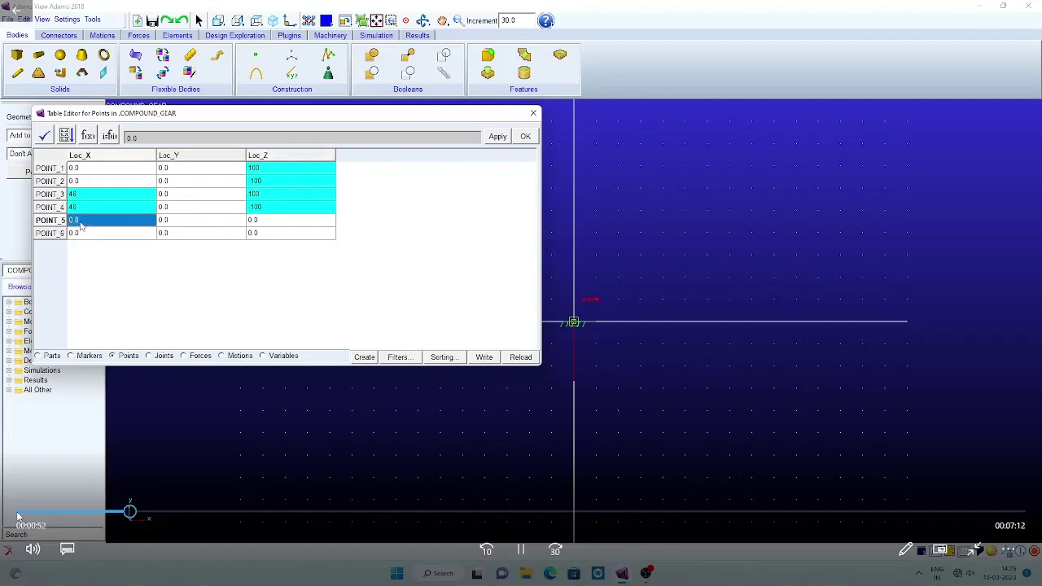
type("104")
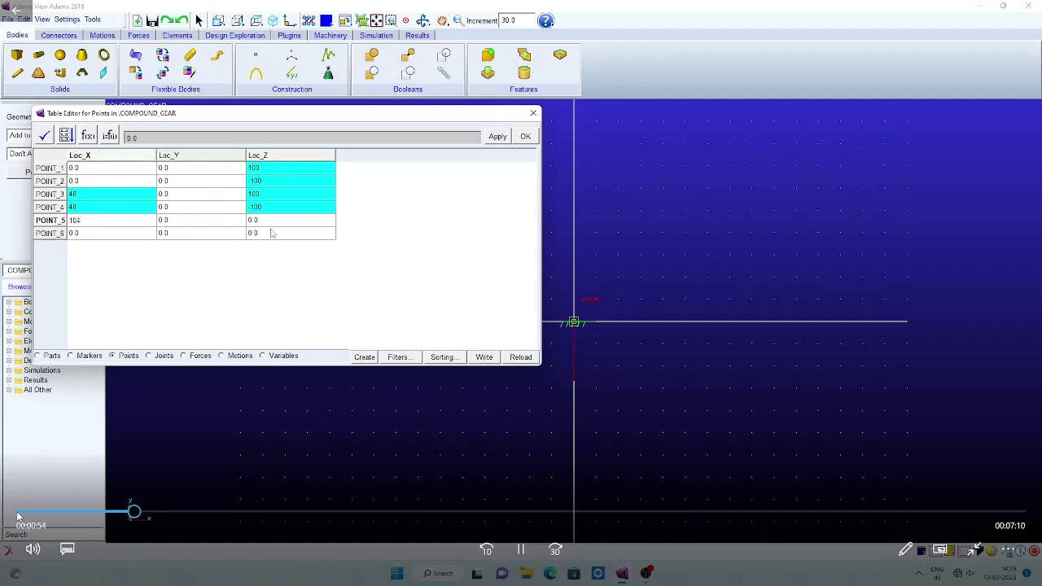
left_click(284, 222)
type("100")
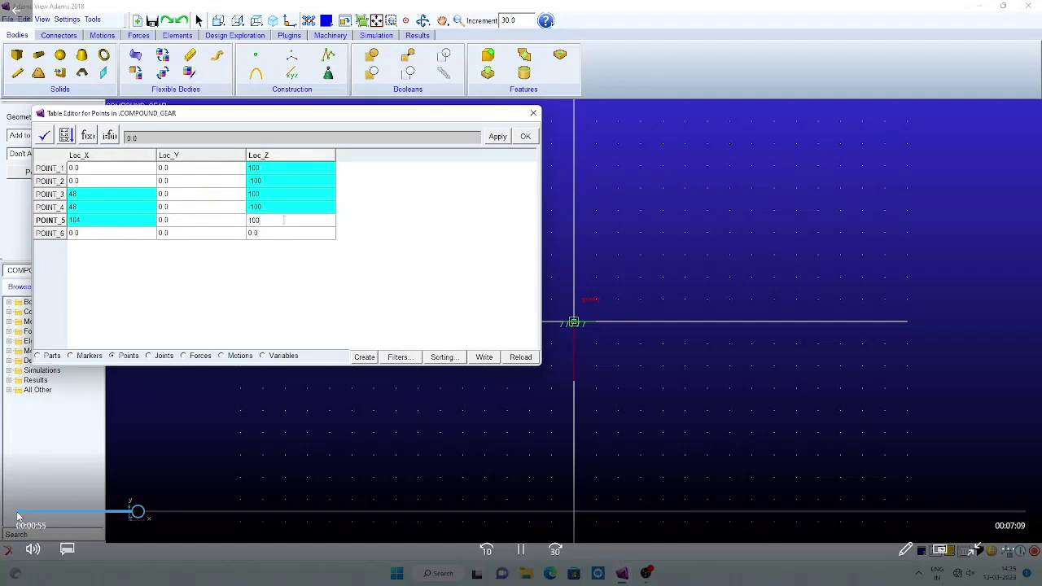
left_click(126, 236)
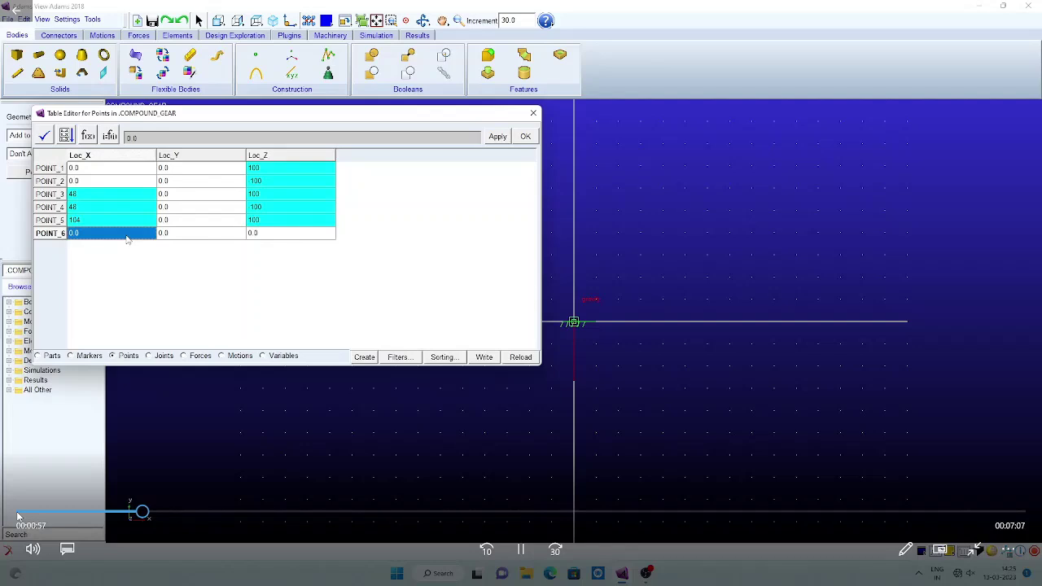
type("104")
left_click(306, 236)
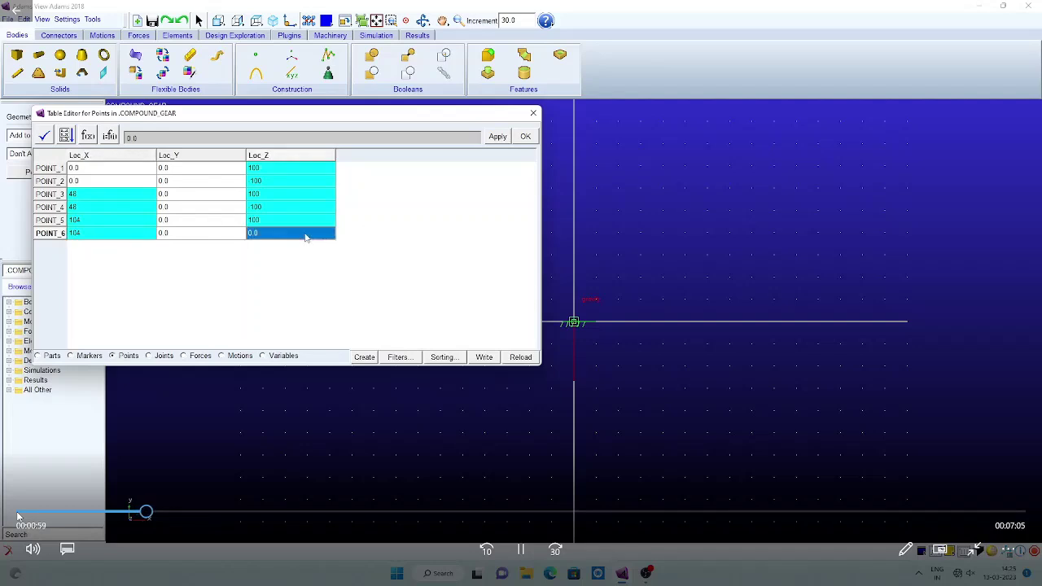
type("-1")
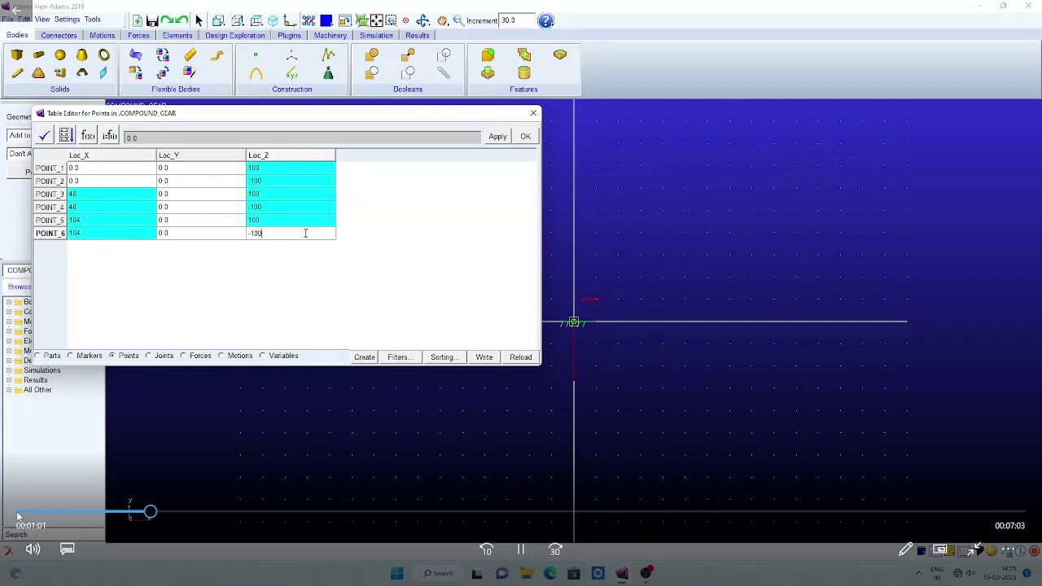
type("00")
key("Return")
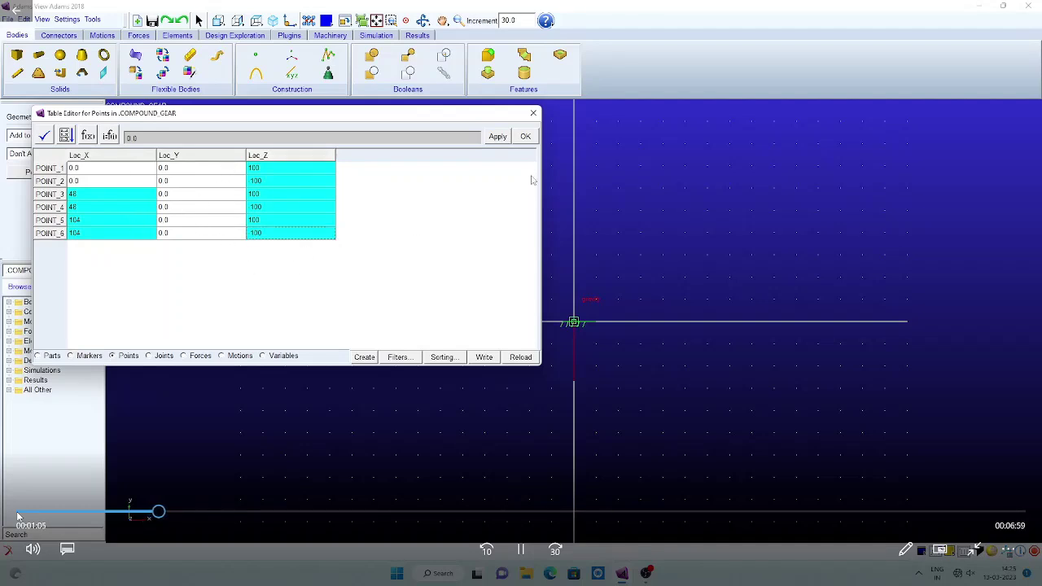
Apply the six points, close the table, and show them in an isometric zoom-to-fit view
left_click(500, 137)
left_click(525, 136)
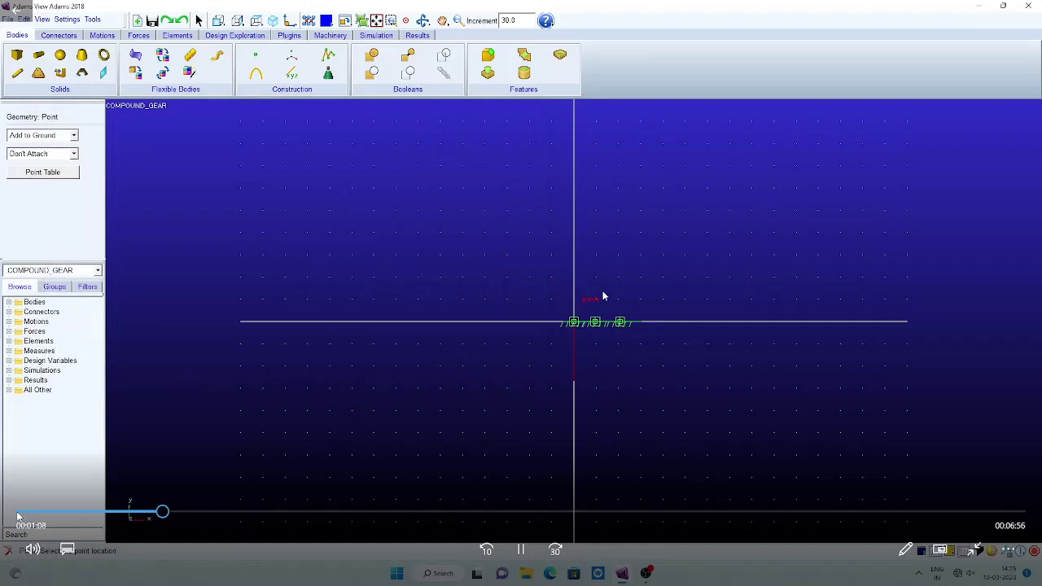
left_click(273, 20)
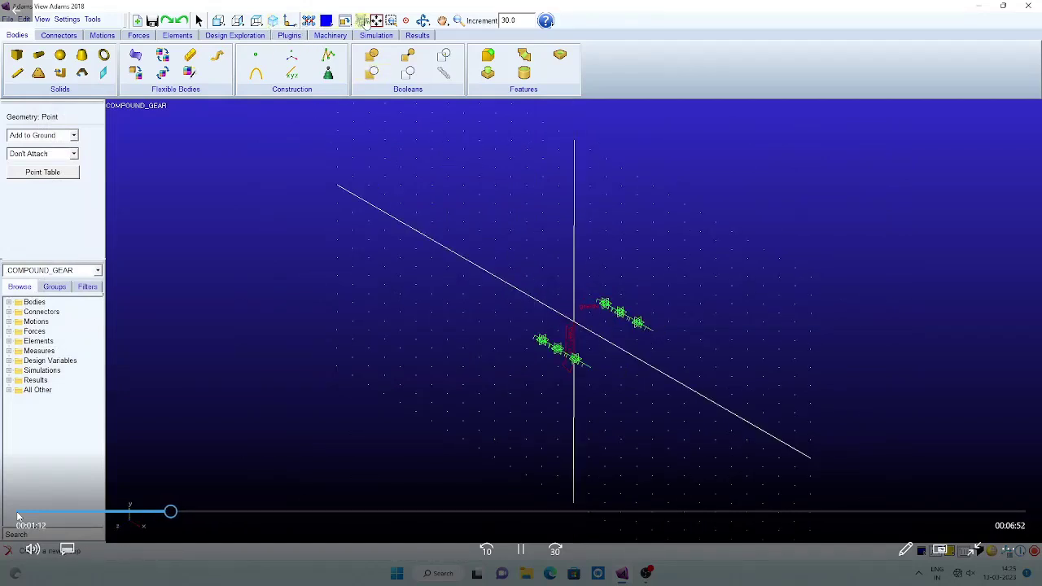
left_click(376, 21)
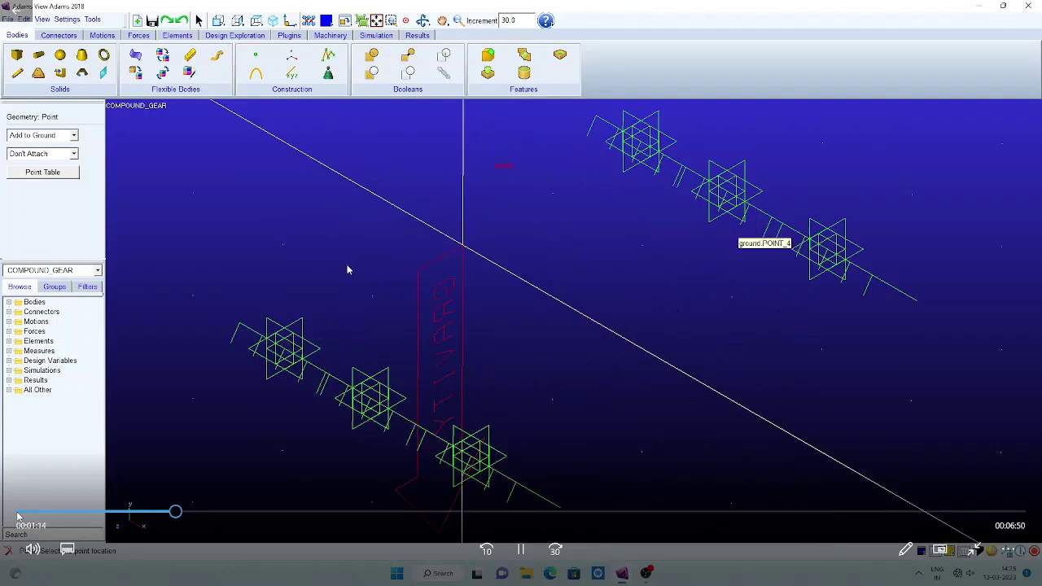